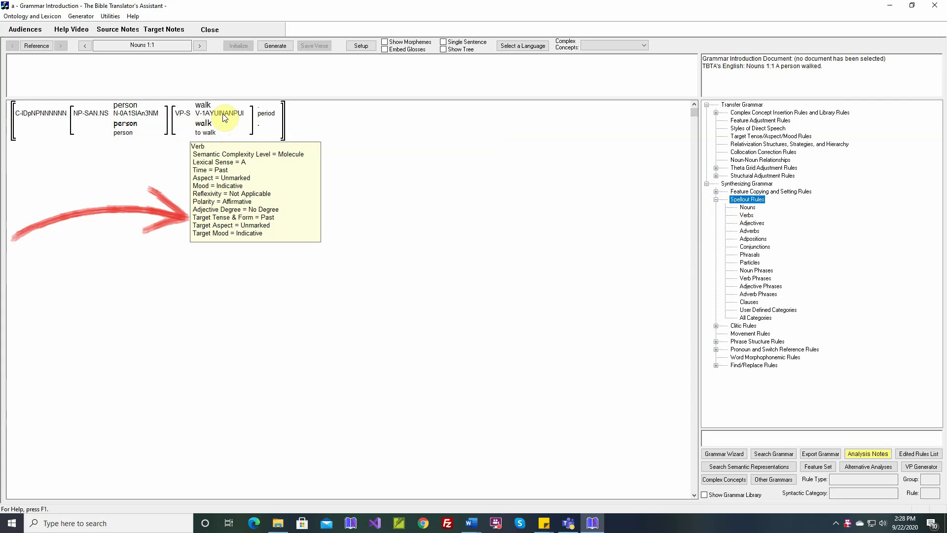
Create a new rule group named xyz under the Verbs spellout rules.
double_click(746, 217)
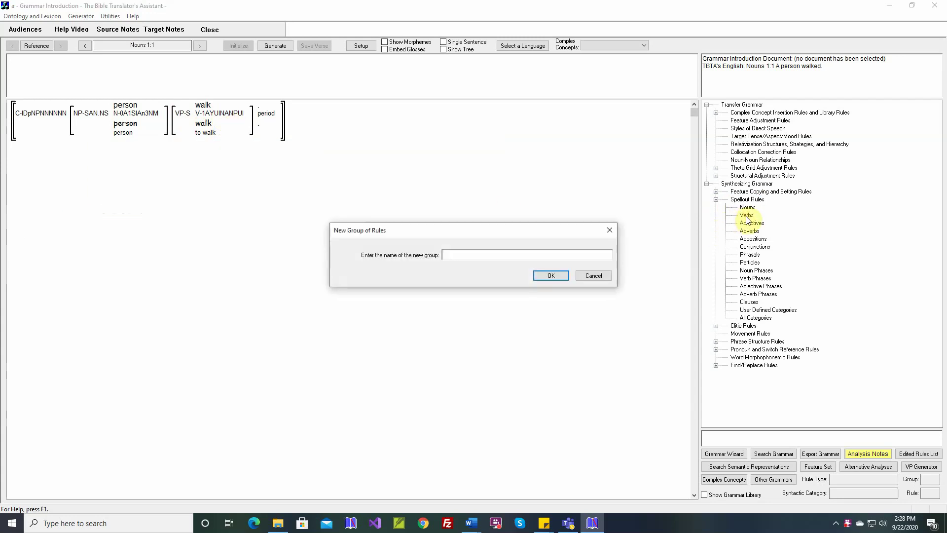
type("xyz")
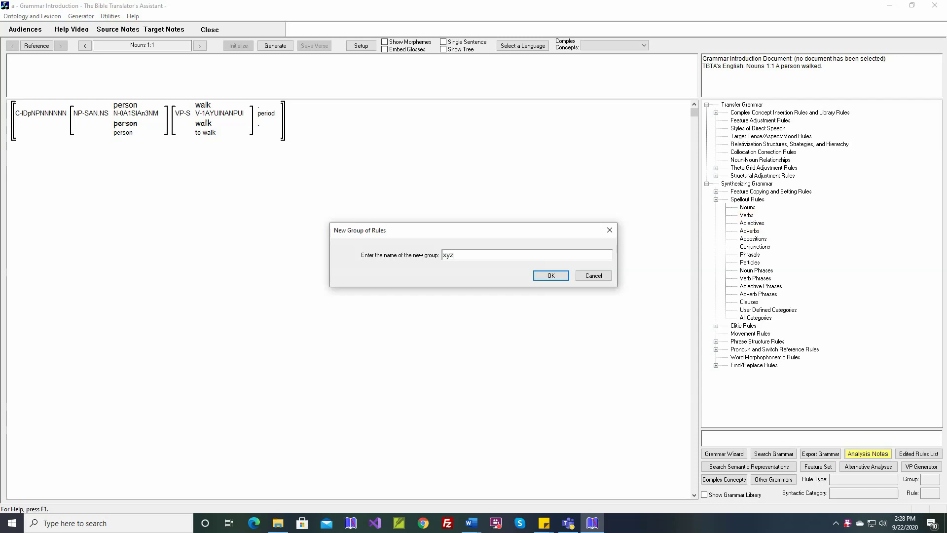
key("Return")
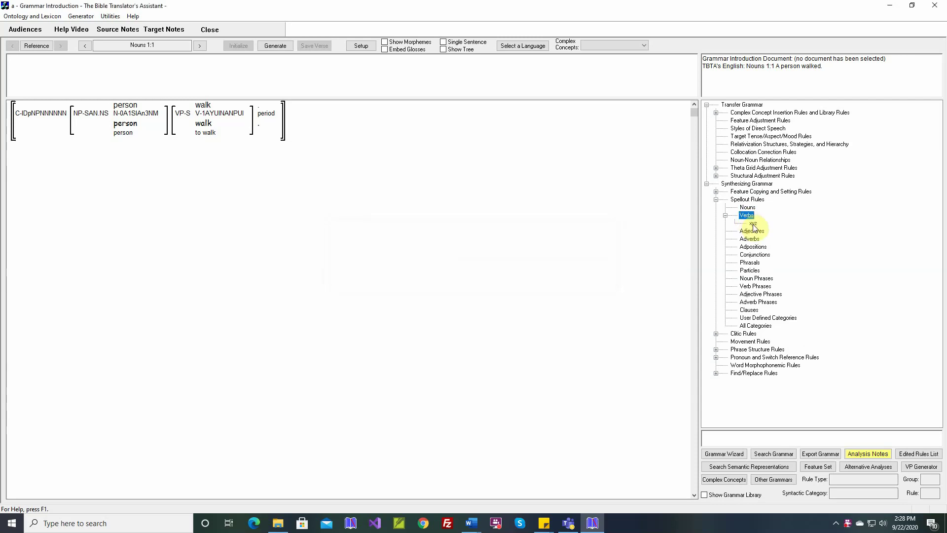
Start a Simple spellout rule in the Verbs xyz group named "Add the suffix -ed to Past Tense Verbs" with modification type Suffix.
double_click(751, 223)
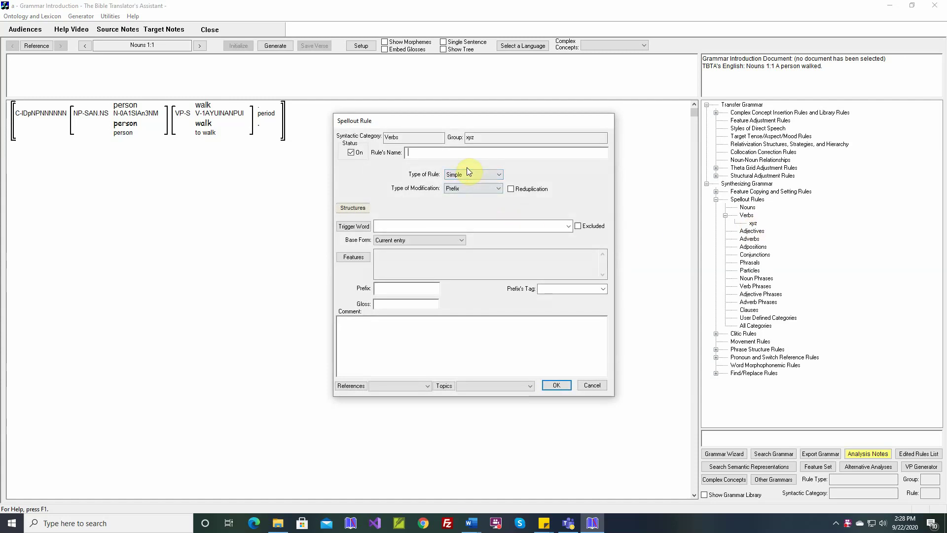
type("Add the suffix -ed to Past Tense Verbs")
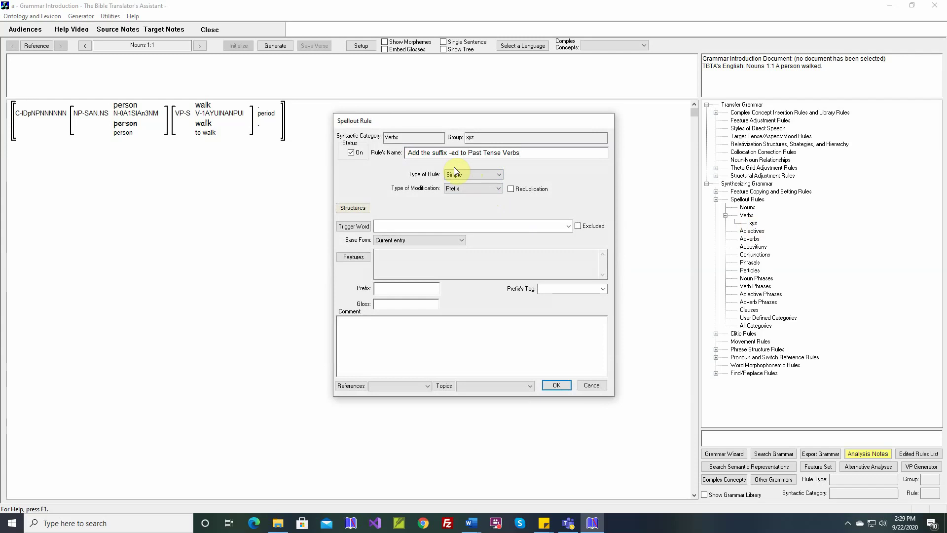
left_click(462, 178)
left_click(459, 188)
left_click(460, 188)
left_click(460, 202)
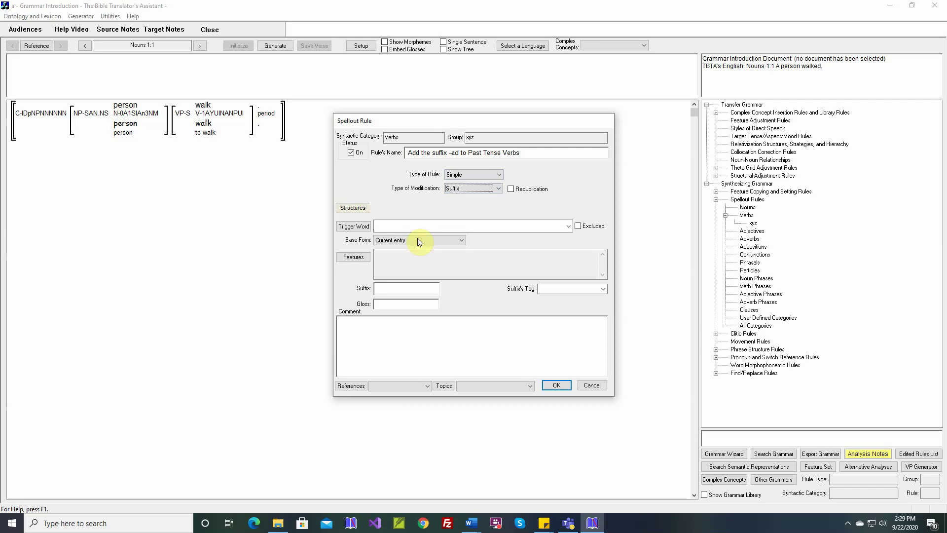
Restrict the rule to verbs whose Target Tense & Form feature is Past.
left_click(362, 260)
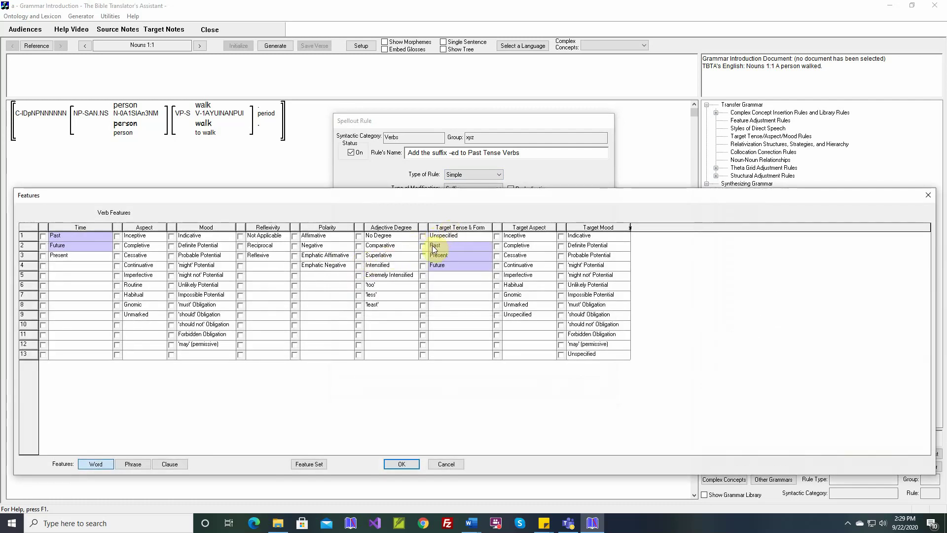
left_click(423, 245)
left_click(407, 464)
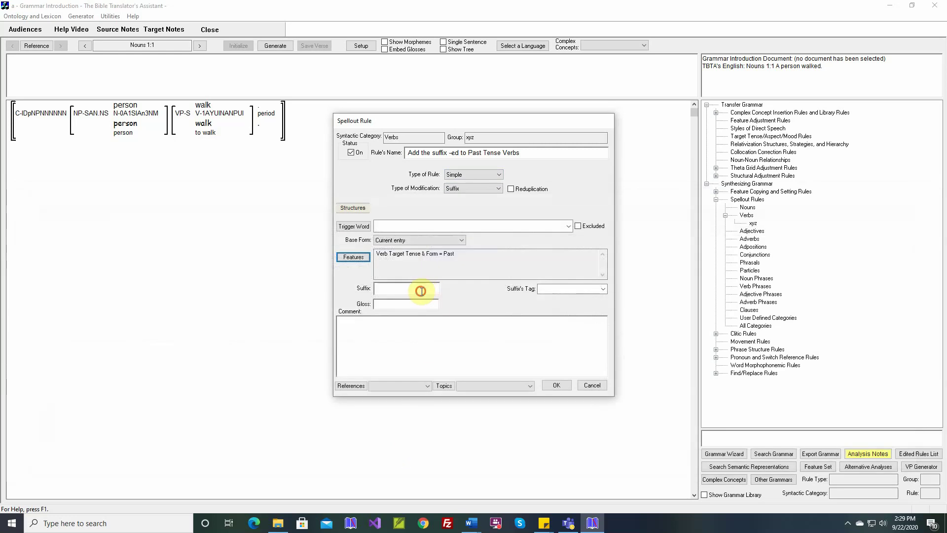
Set the rule's suffix to "ed" with the tag Tense and gloss Past Tense, and save the rule.
left_click(420, 291)
type("ed")
left_click(550, 289)
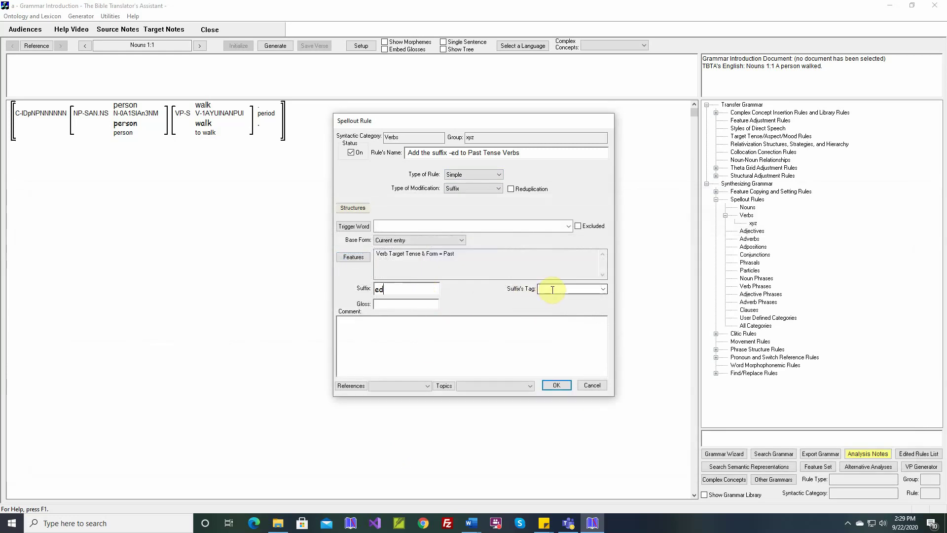
type("Pas")
key("BackSpace")
key("BackSpace")
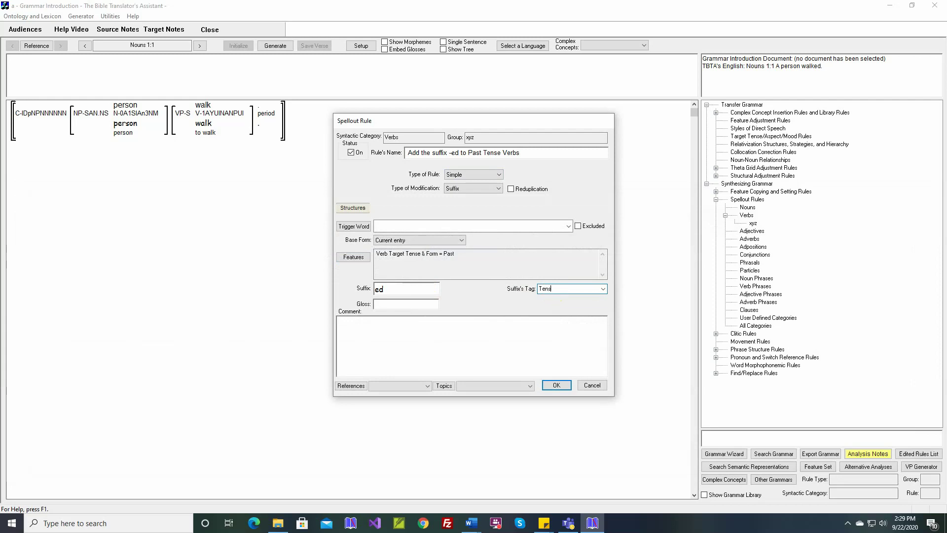
left_click(416, 303)
type("P")
left_click(557, 388)
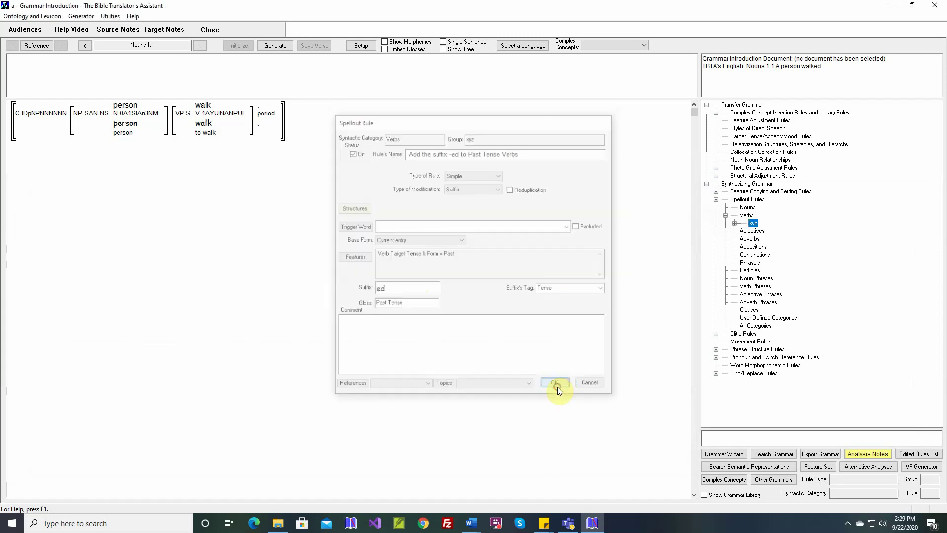
Generate the text for verse Nouns 1:1 and turn on the morpheme display.
left_click(280, 46)
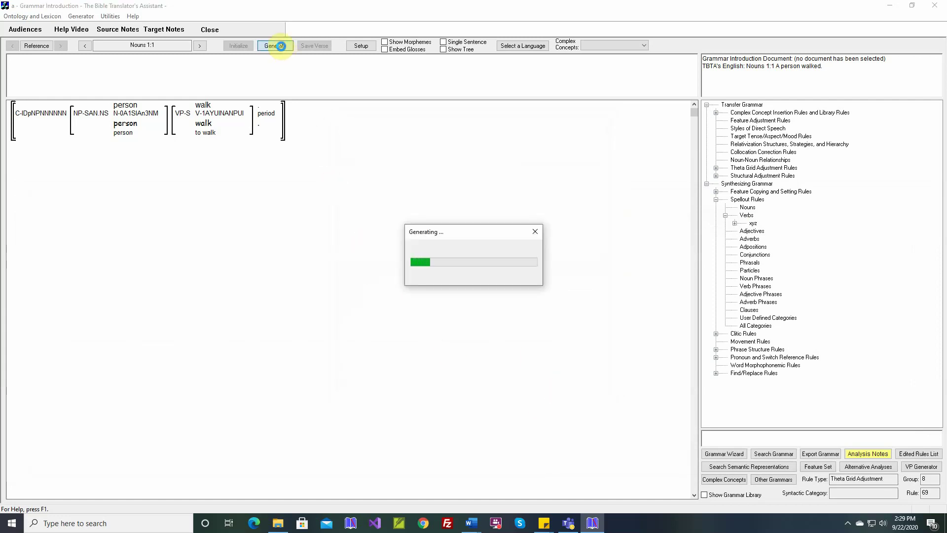
mouse_move(209, 128)
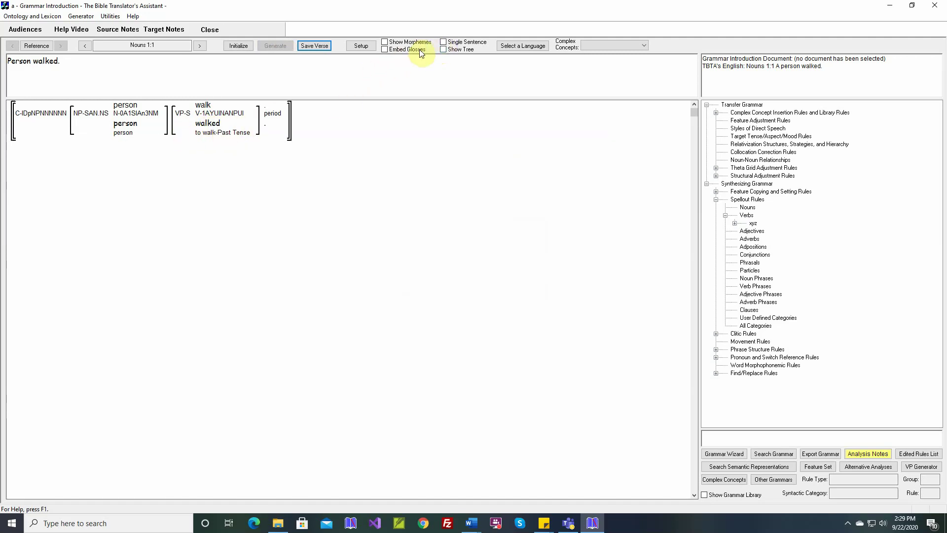
left_click(385, 42)
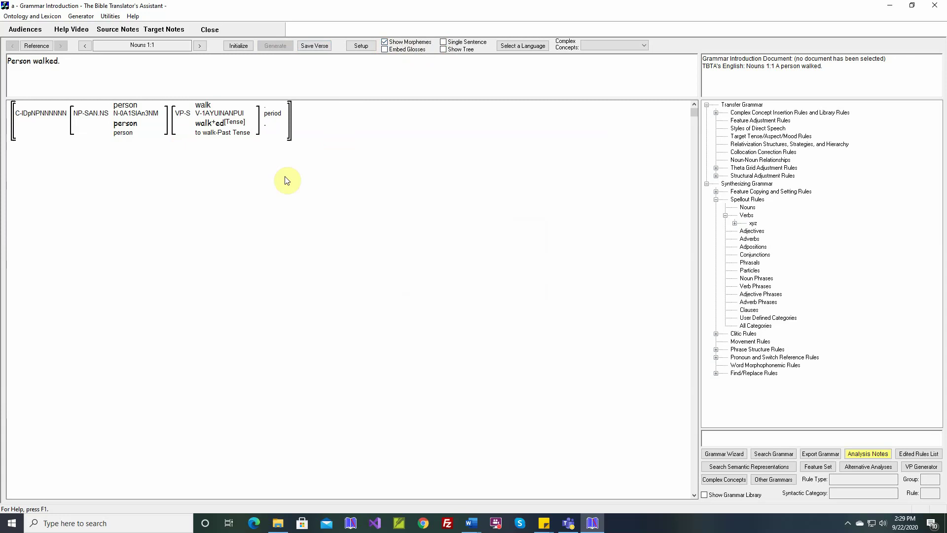
mouse_move(221, 127)
Change the past tense verb rule's modification type to Prefix with the tag Tense, and regenerate verse Nouns 1:1.
left_click(734, 222)
left_click(767, 231)
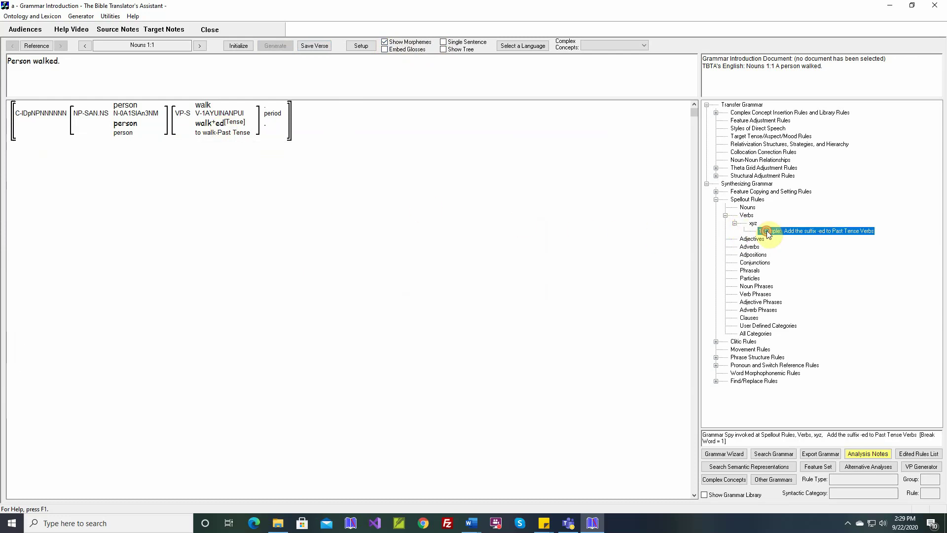
double_click(766, 232)
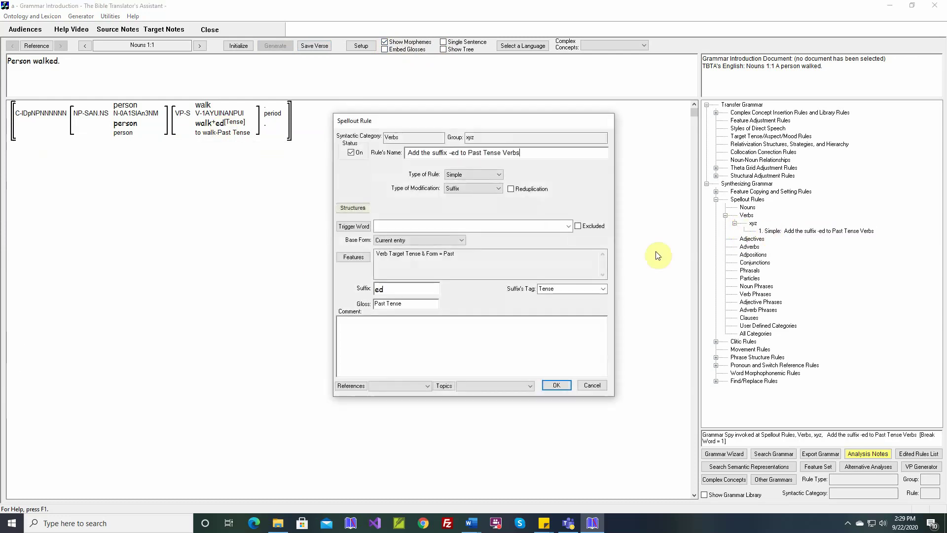
left_click(499, 191)
left_click(486, 196)
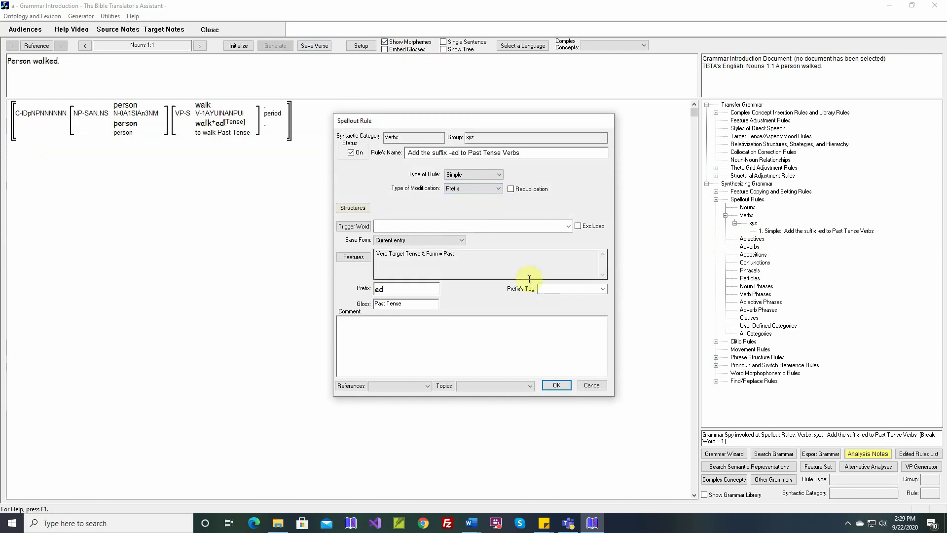
left_click(541, 289)
type("Tense")
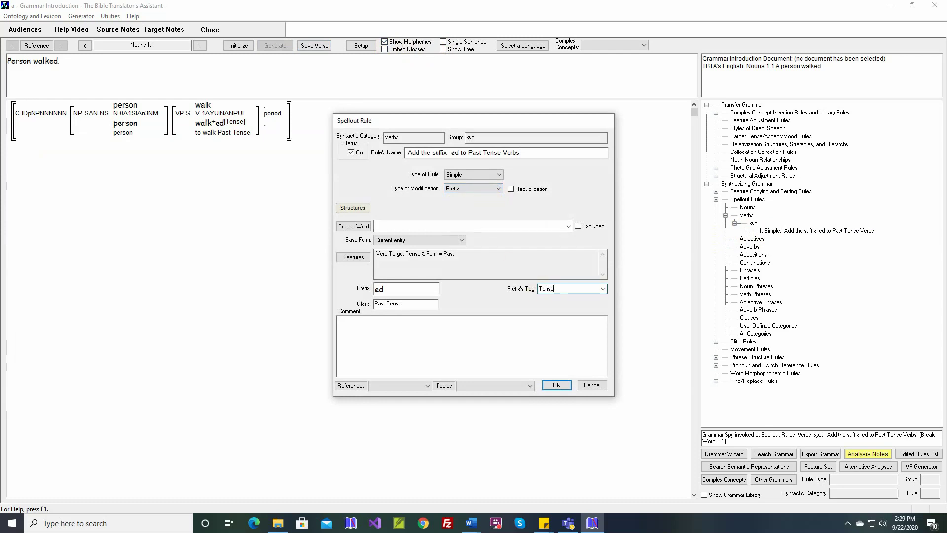
key("shift+Home")
left_click(557, 385)
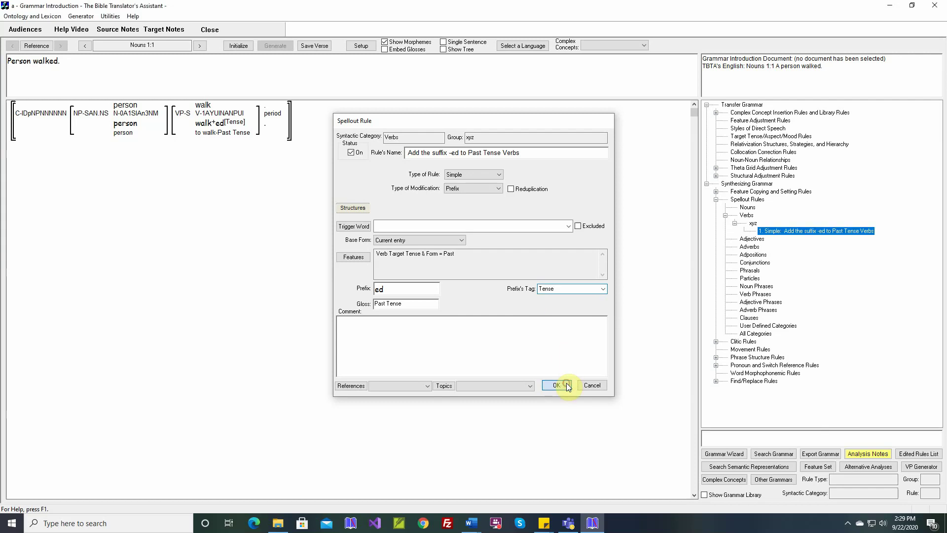
left_click(238, 46)
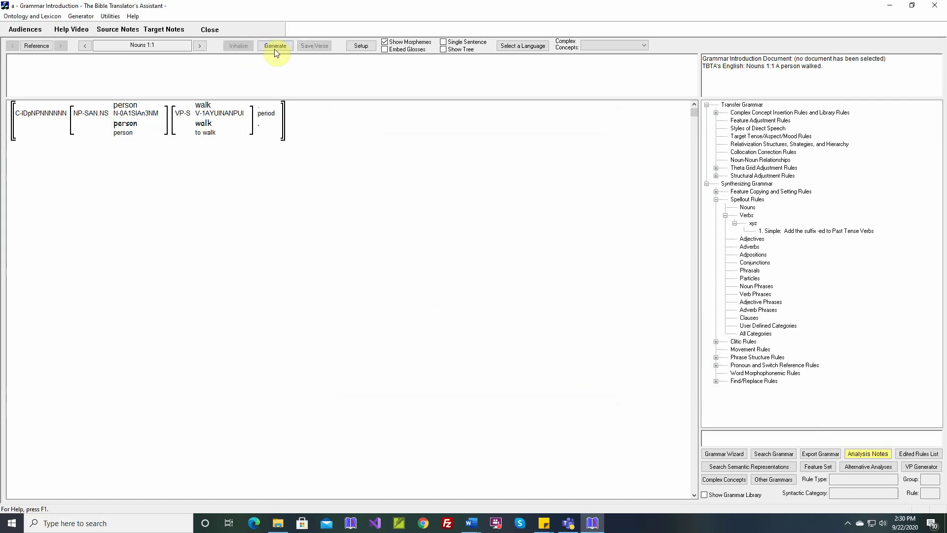
left_click(275, 45)
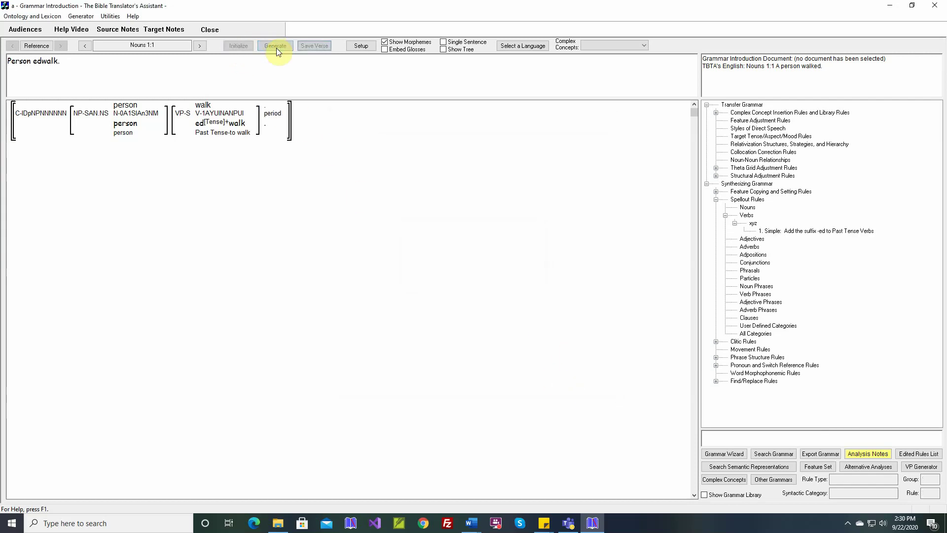
Change the past tense verb rule's modification type to Infix at location 1 with the tag Tense, and save it.
double_click(776, 233)
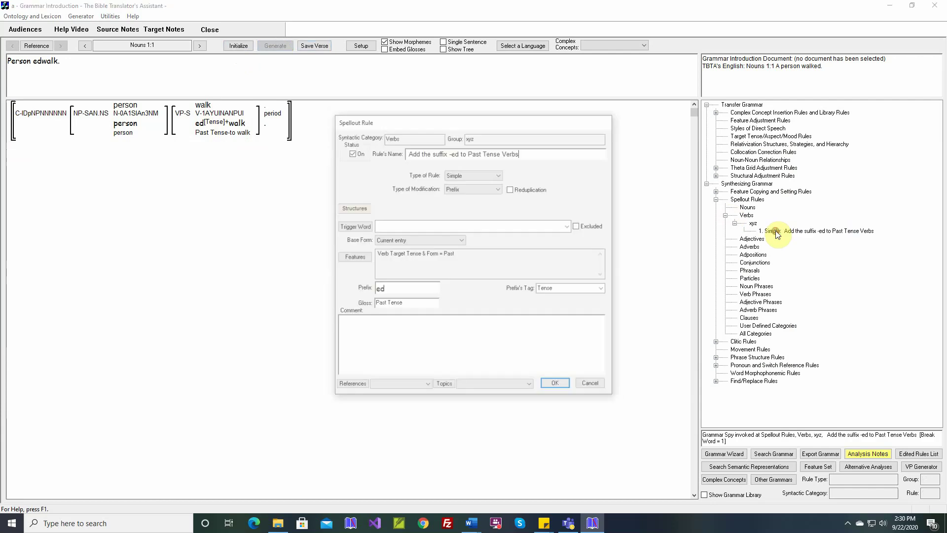
left_click(478, 188)
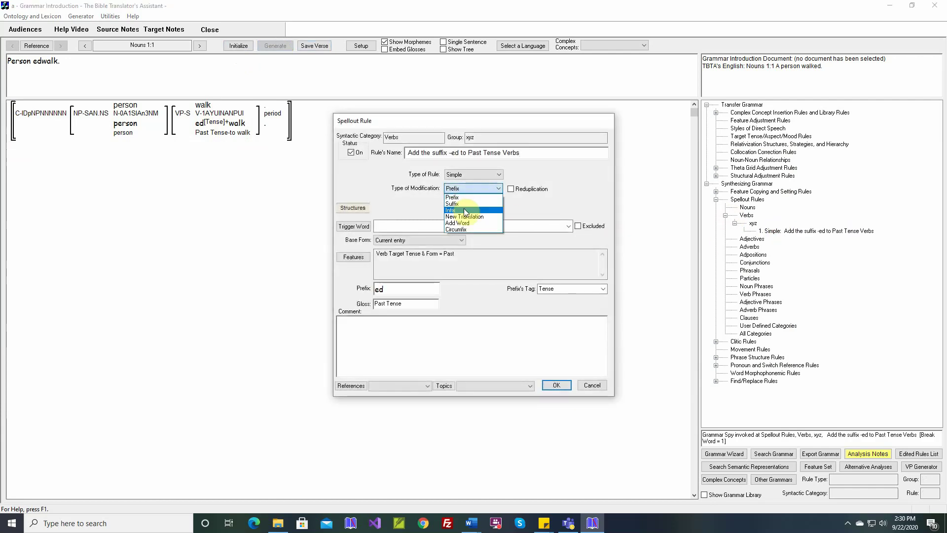
left_click(465, 211)
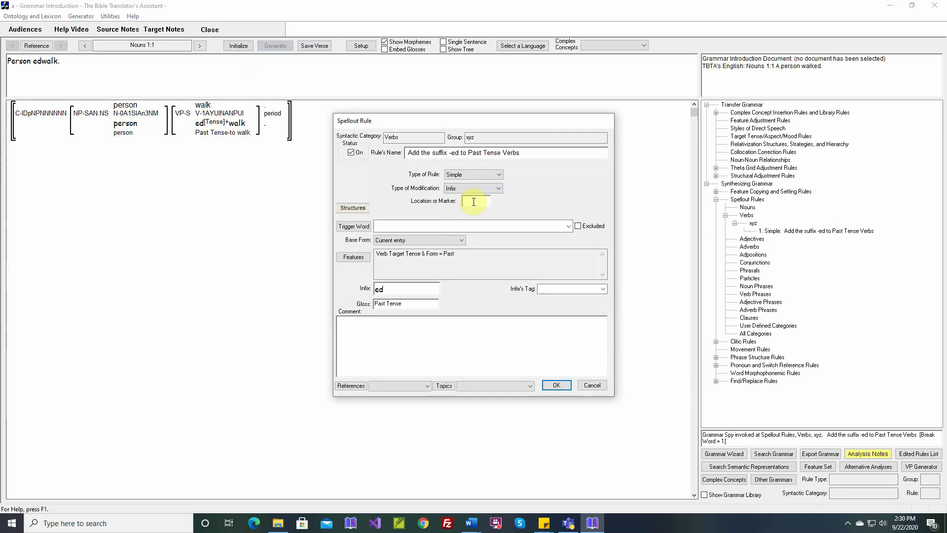
left_click(473, 201)
type("1")
type("-")
left_click(549, 286)
type("Tense")
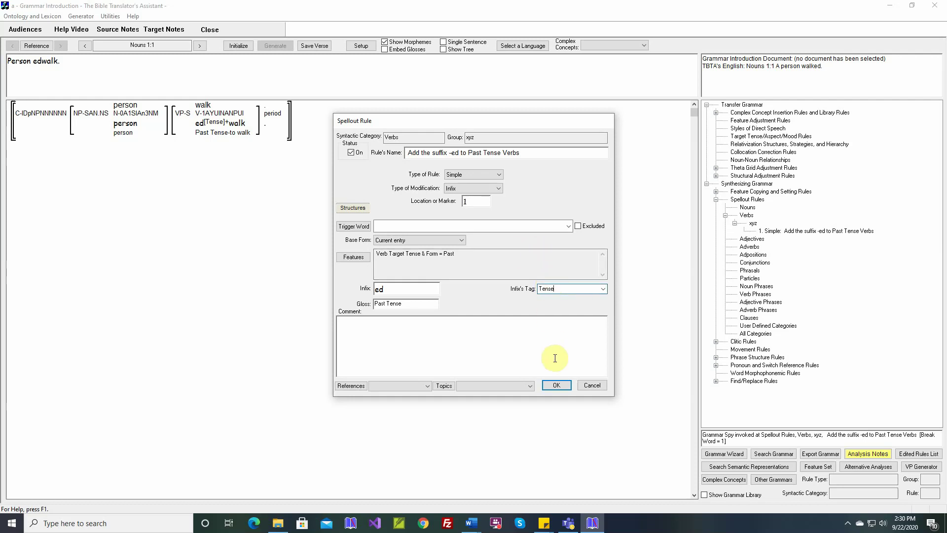
left_click(555, 385)
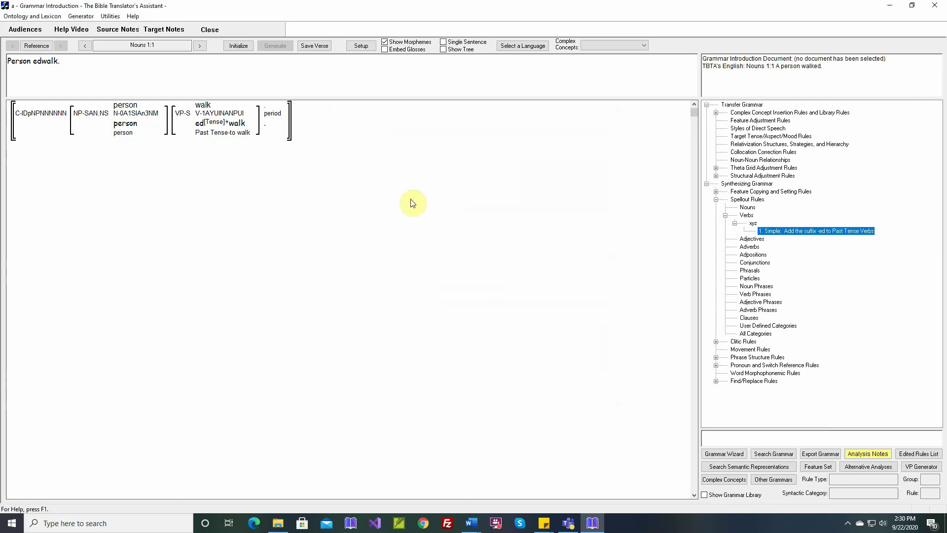
Regenerate verse Nouns 1:1 using the infix rule and turn off the morpheme display.
left_click(238, 45)
left_click(272, 47)
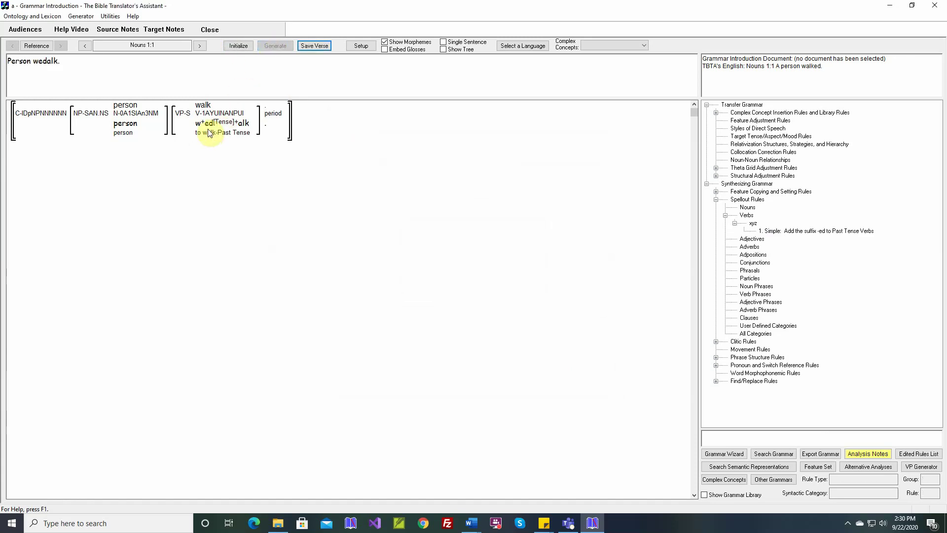
mouse_move(211, 129)
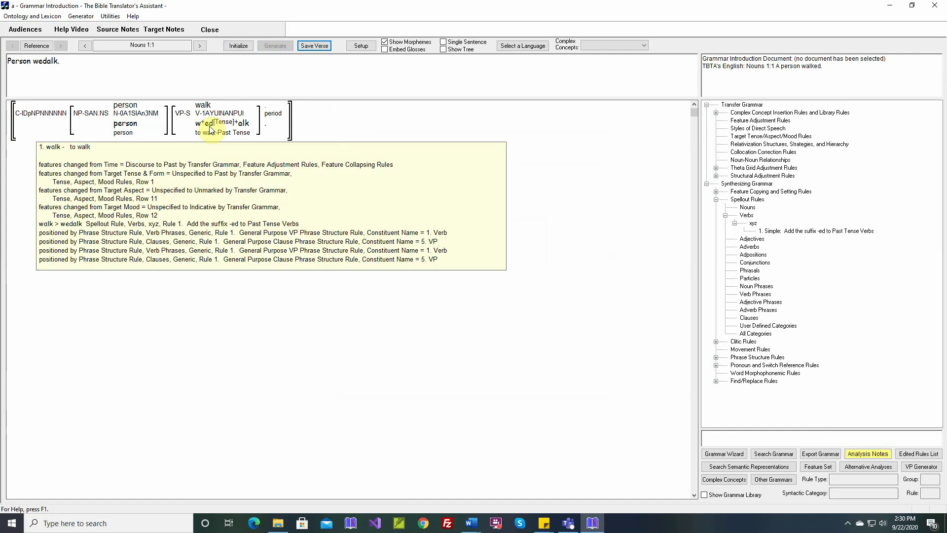
left_click(384, 42)
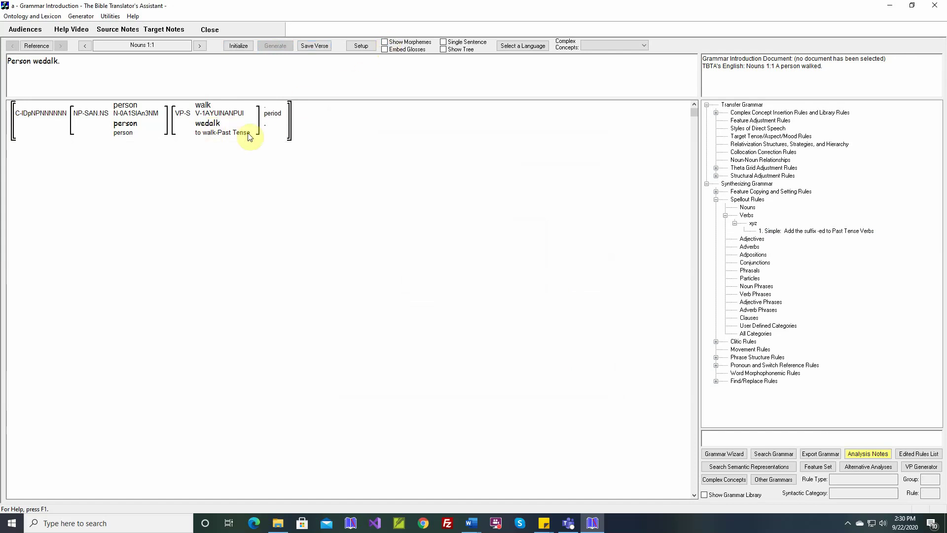
Create a new rule group named xyz under the Nouns spellout rules.
mouse_move(120, 130)
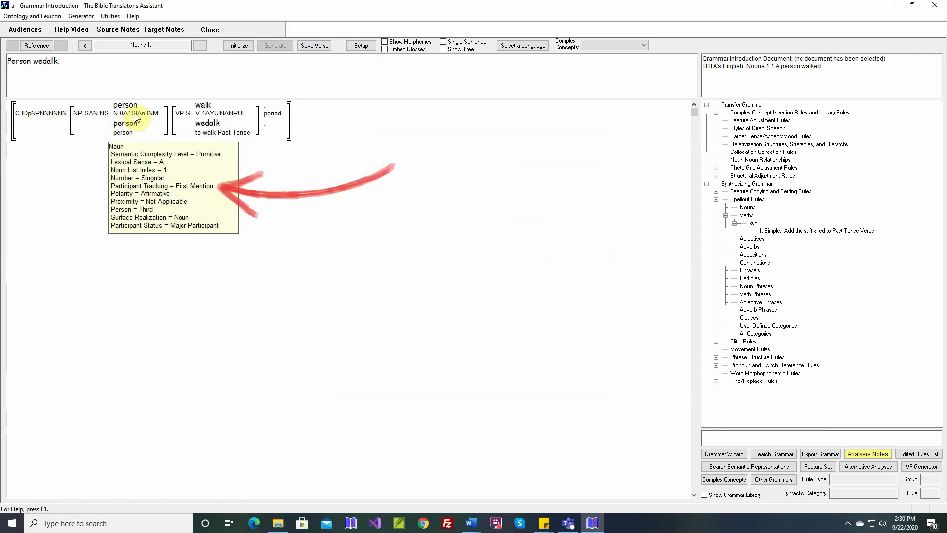
double_click(747, 216)
type("x")
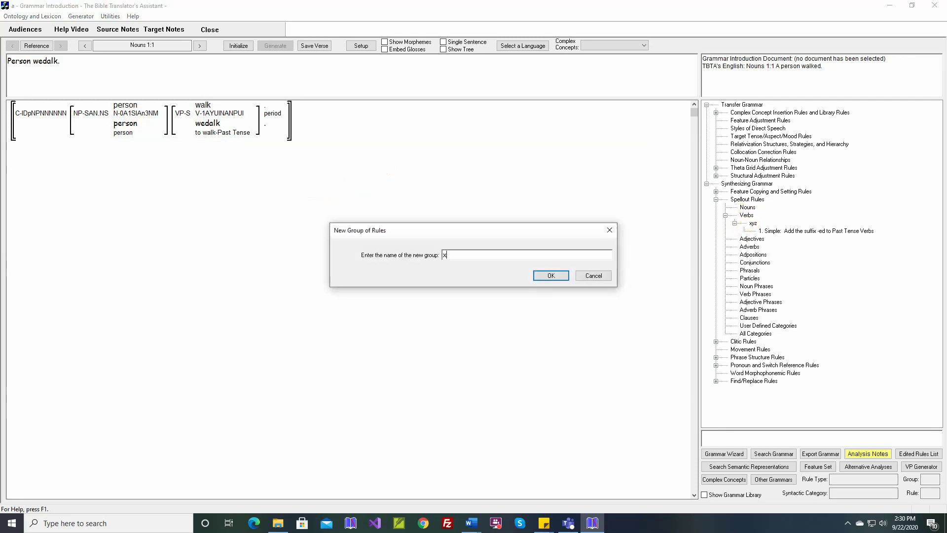
type("yz")
key("Return")
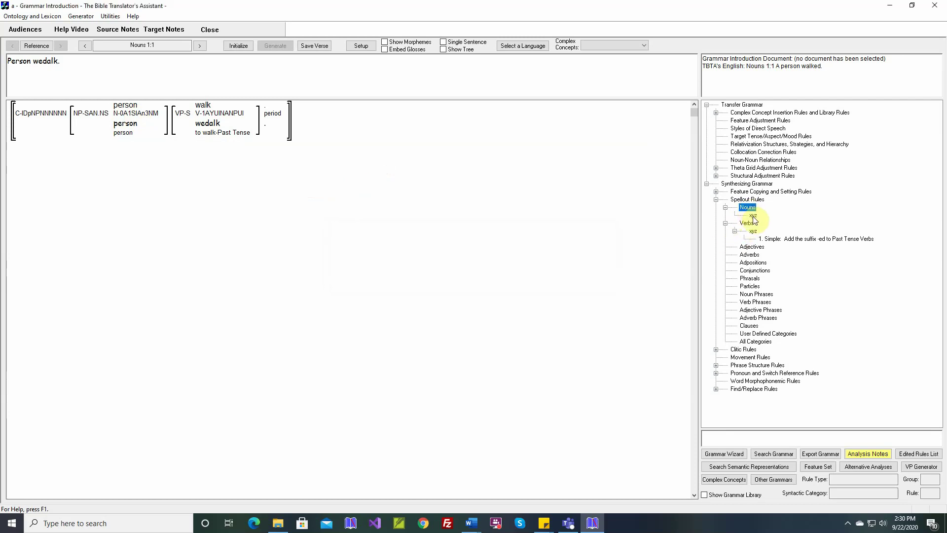
Start a simple rule in the Nouns xyz group named "Add the Article a for First Mention Nouns", with modification type Add Word.
double_click(752, 216)
type("Ad")
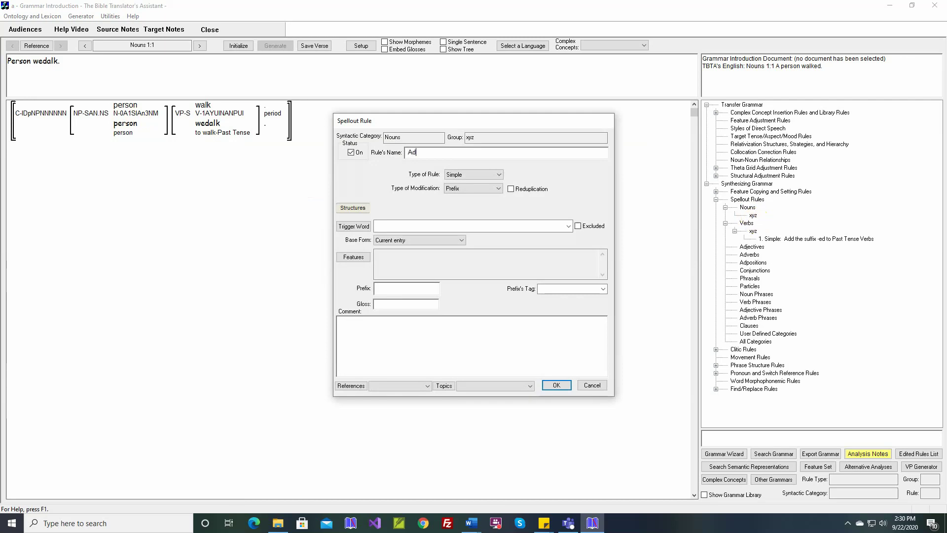
type("d the Article a for First Mention Nouns")
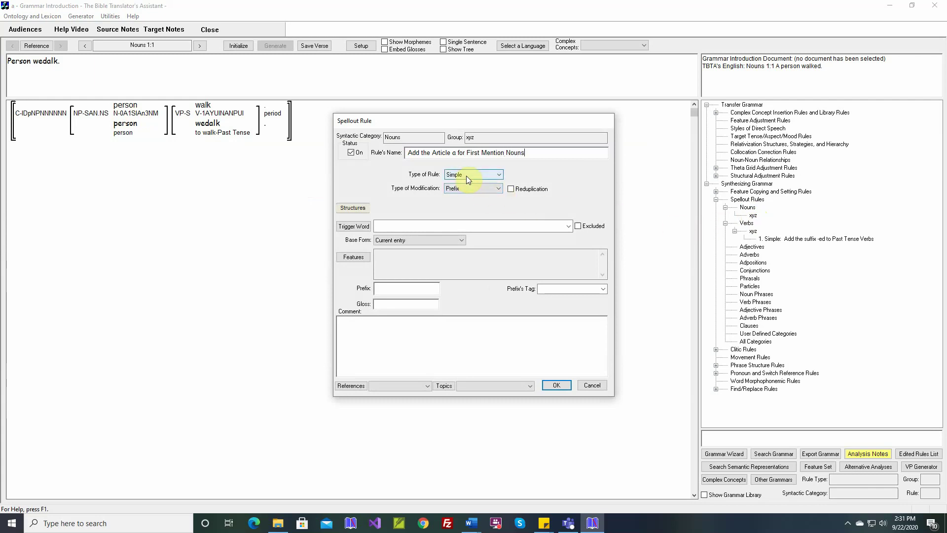
left_click(499, 188)
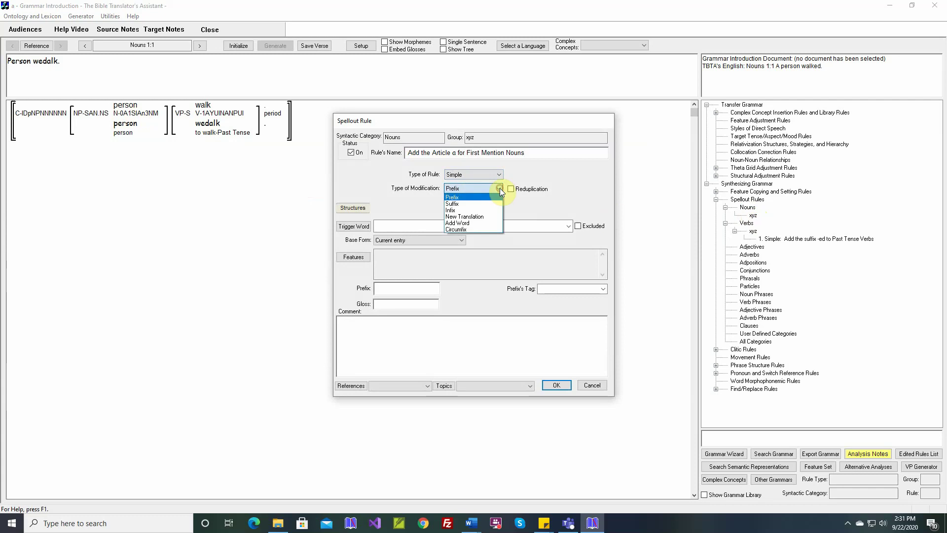
left_click(471, 223)
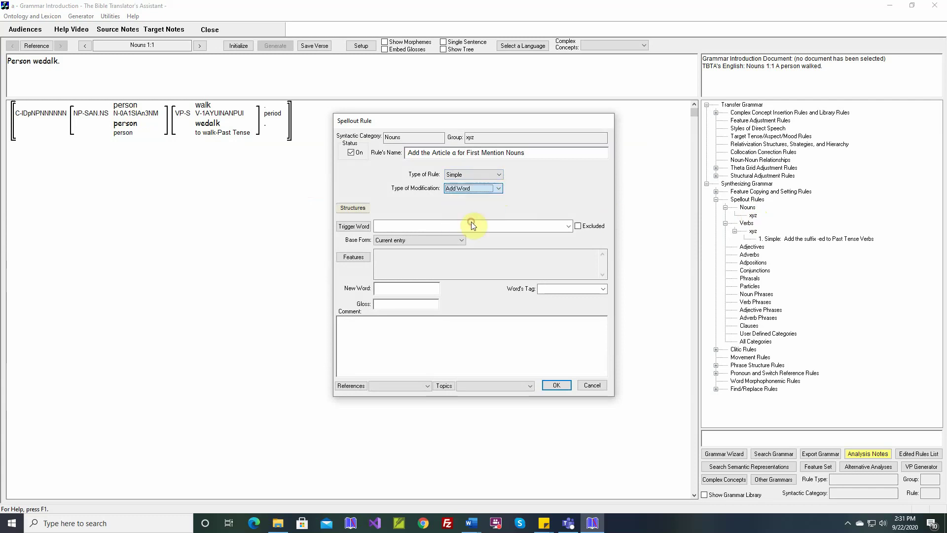
Restrict the new noun rule to nouns whose Participant Tracking feature is First Mention.
left_click(353, 257)
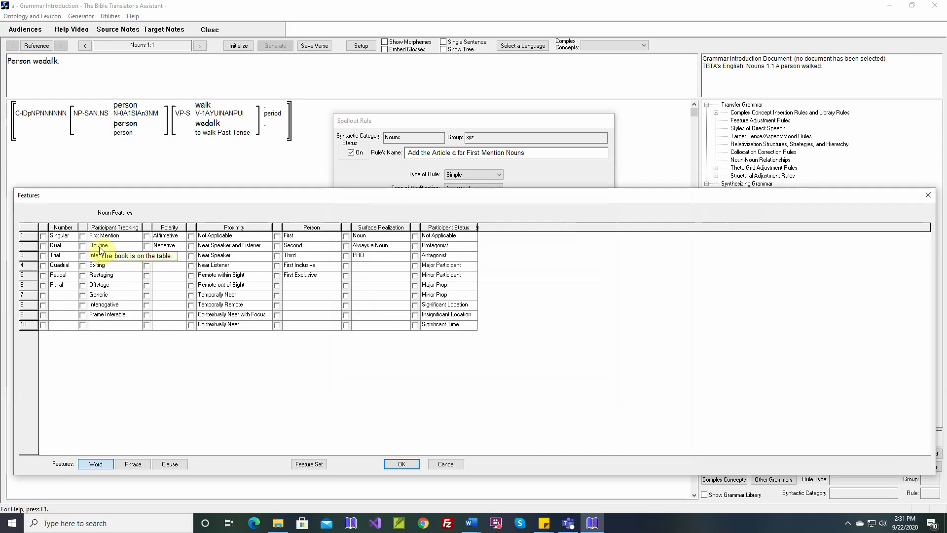
left_click(82, 236)
left_click(400, 463)
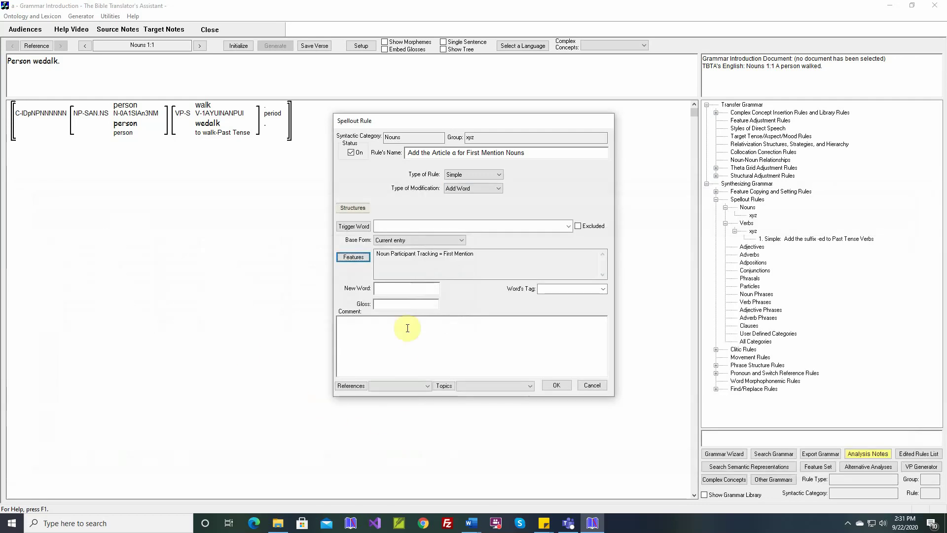
Set the rule's new word to "a" with the tag Article and the gloss First Mention, and save the rule.
left_click(417, 289)
type("a")
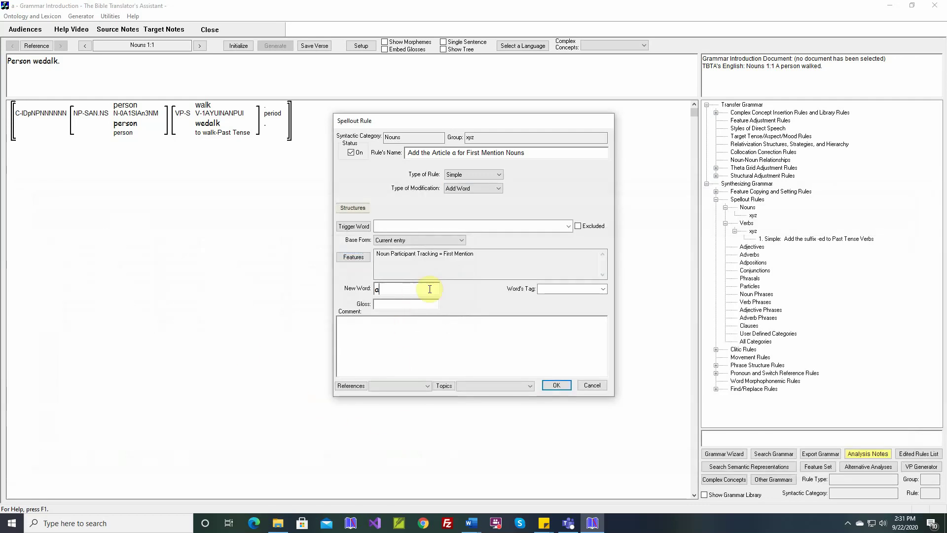
left_click(545, 290)
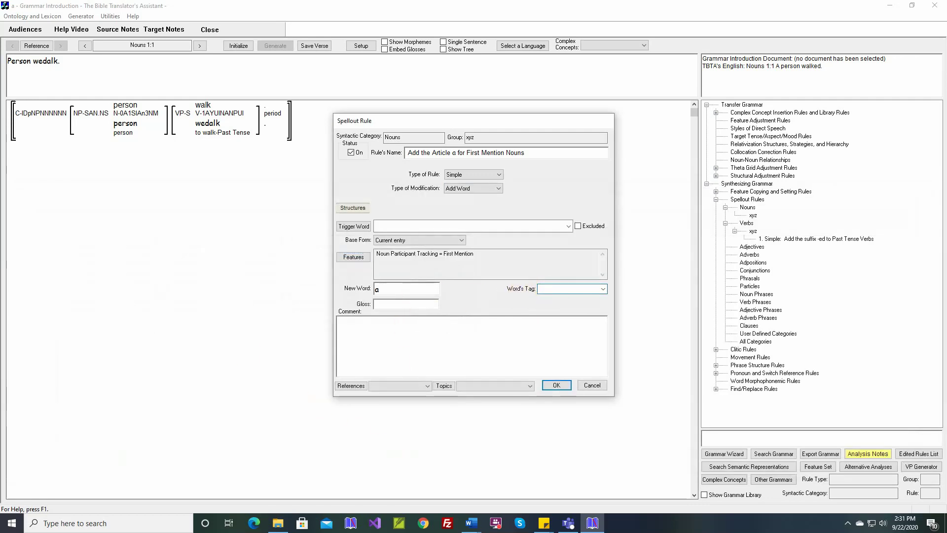
type("Article")
left_click(406, 304)
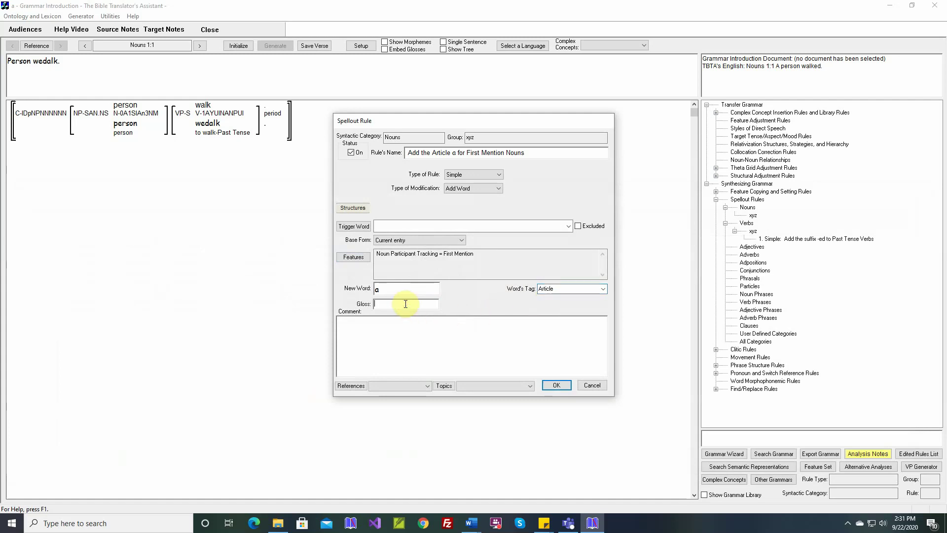
type("First Mention")
left_click(557, 386)
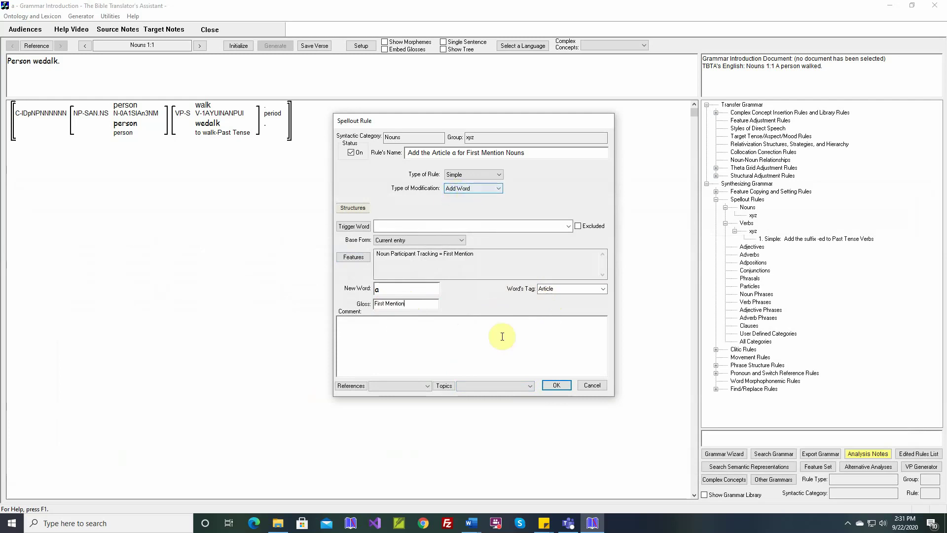
left_click(554, 386)
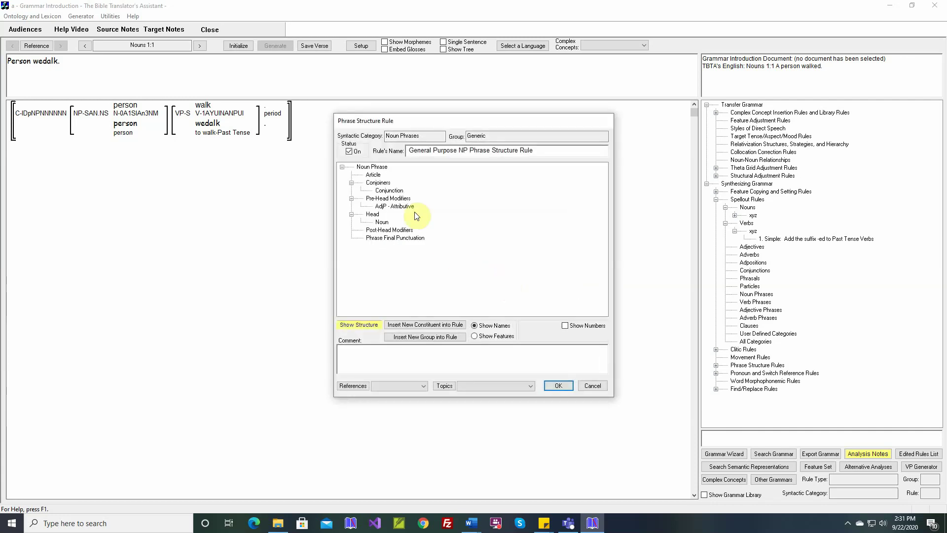
Move Article ahead of AdjP - Attributive within Pre-Head Modifiers in the noun phrase structure rule, save it, and regenerate verse Nouns 1:1.
left_click(377, 176)
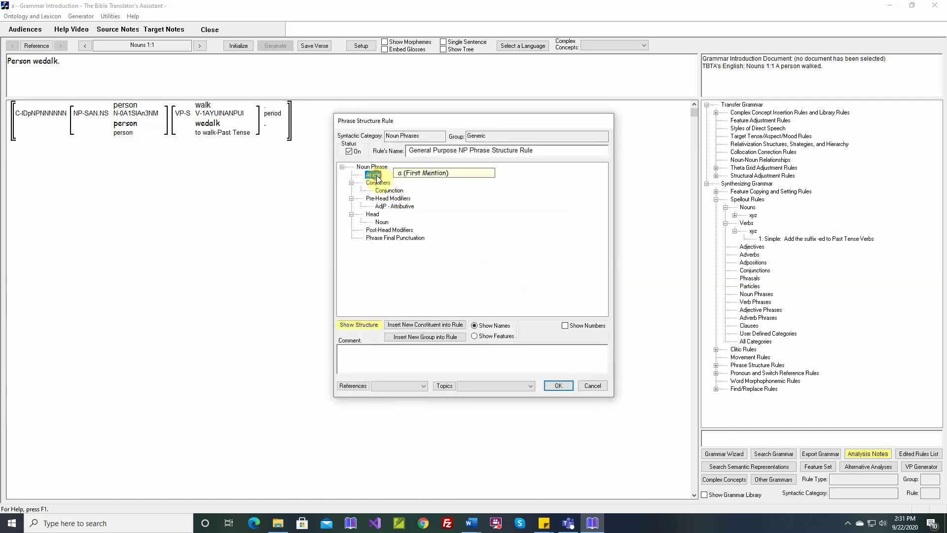
left_click_drag(381, 181, 395, 198)
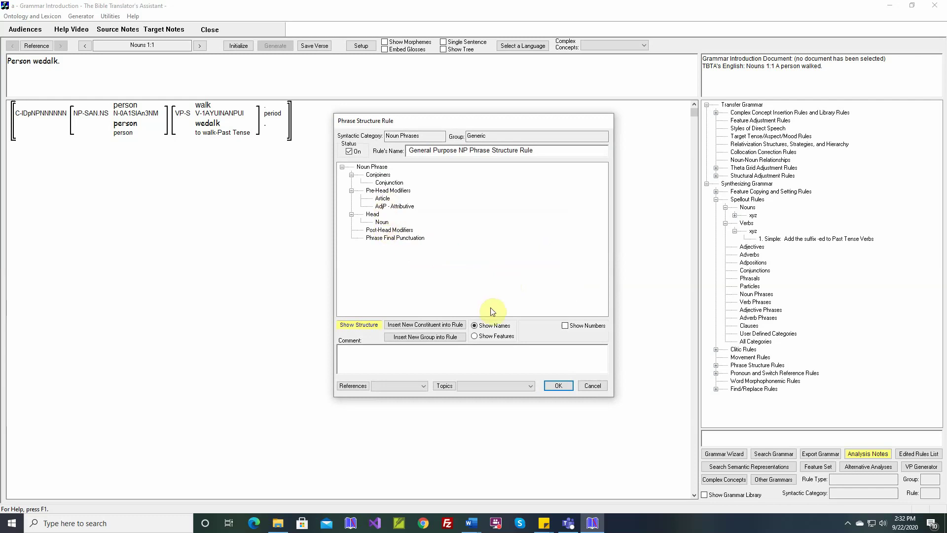
left_click(386, 208)
left_click(383, 222)
left_click(555, 386)
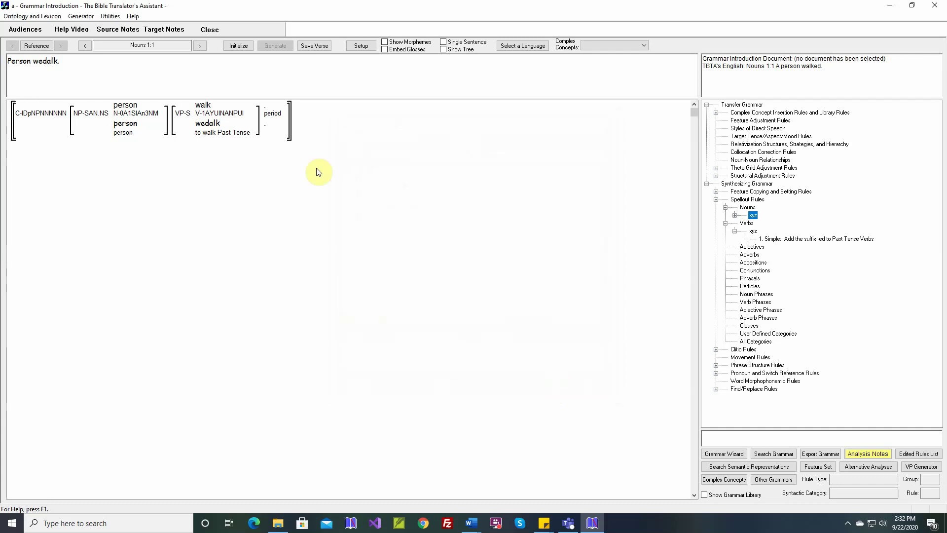
left_click(240, 46)
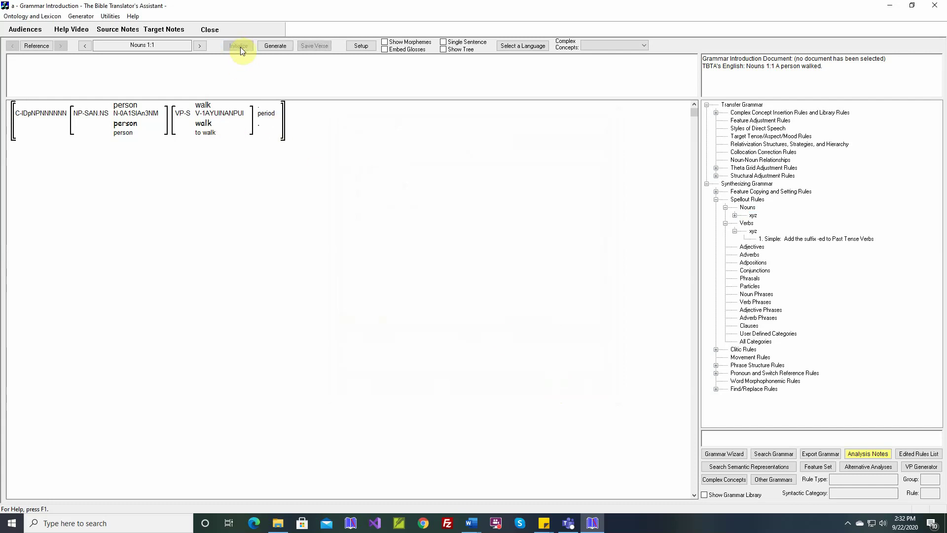
left_click(274, 46)
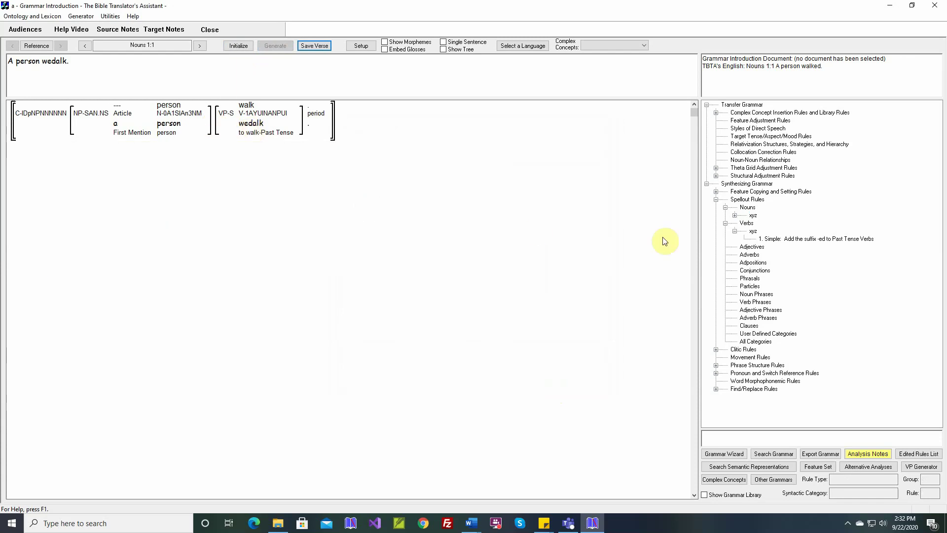
Change the past tense verb rule to a Circumfix with prefix "pre", suffix "ed" and the tag Tense, and save it.
double_click(777, 238)
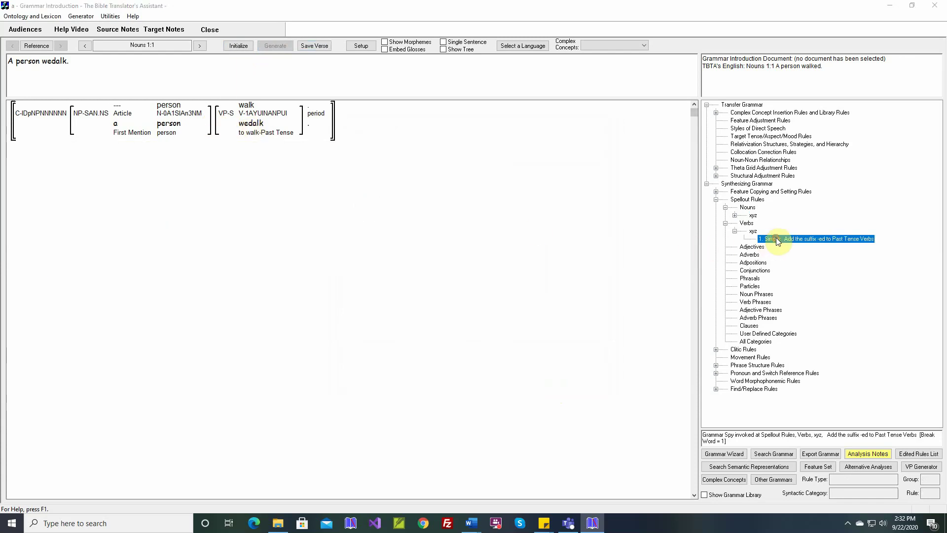
left_click(499, 188)
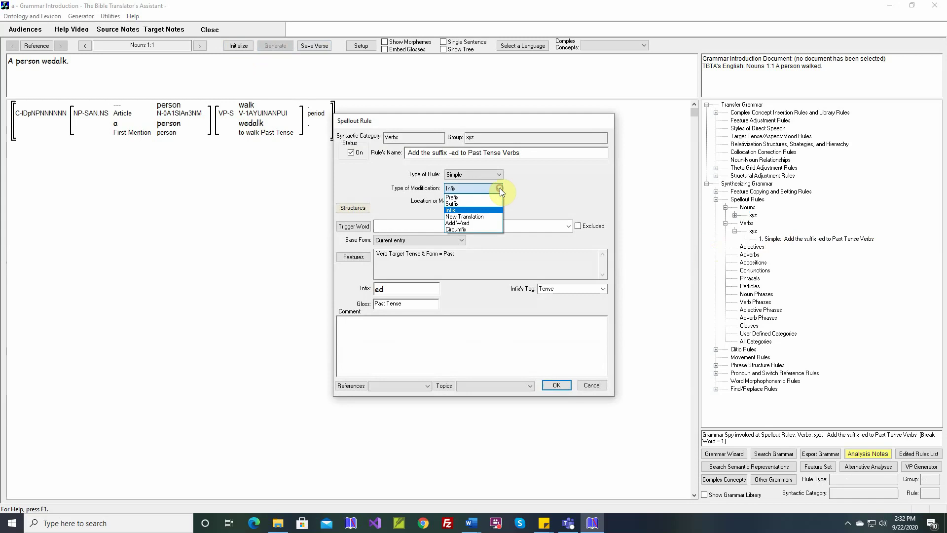
left_click(469, 227)
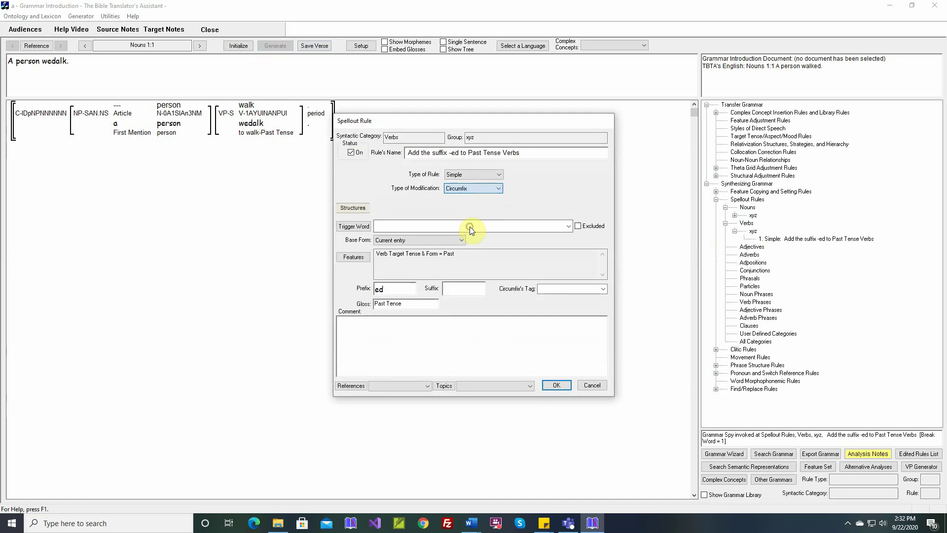
left_click_drag(402, 291, 370, 293)
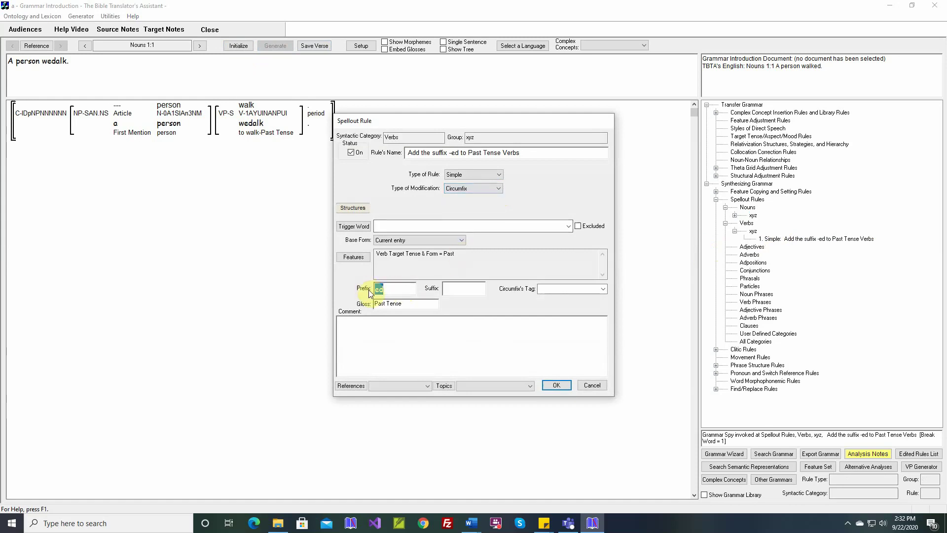
type("pre")
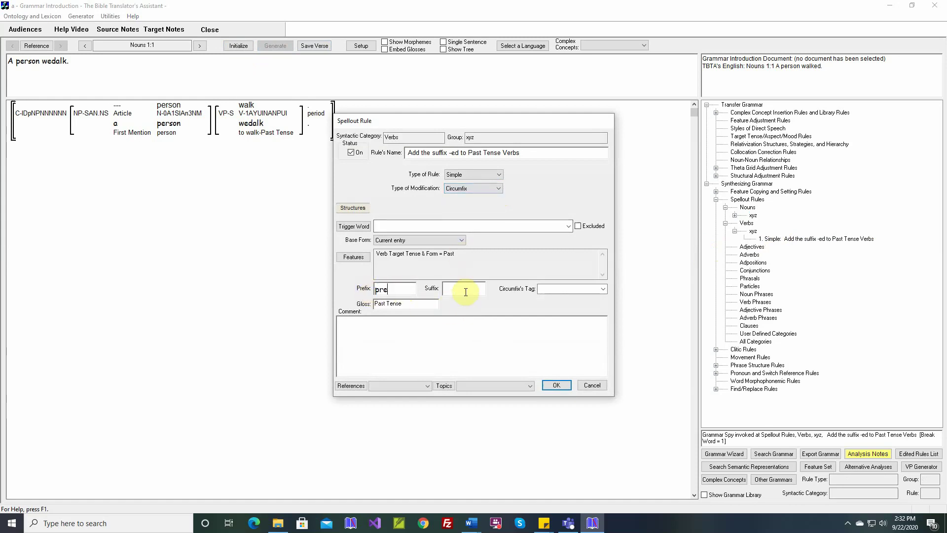
left_click(464, 289)
type("ed")
left_click(555, 290)
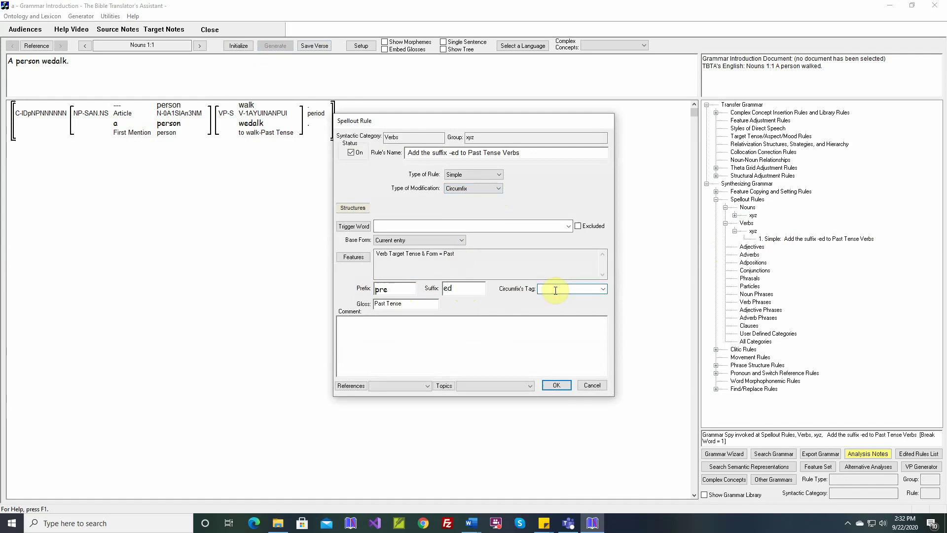
type("Tense")
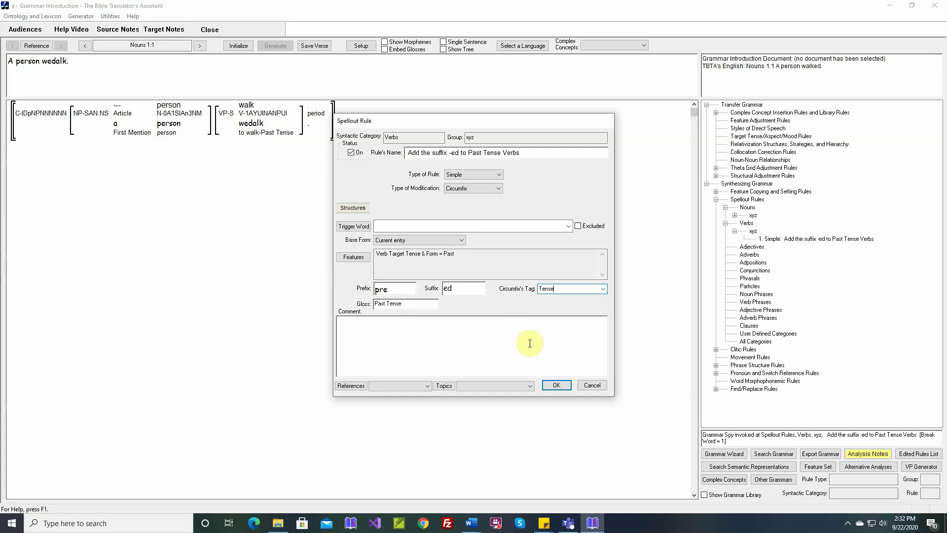
left_click(554, 384)
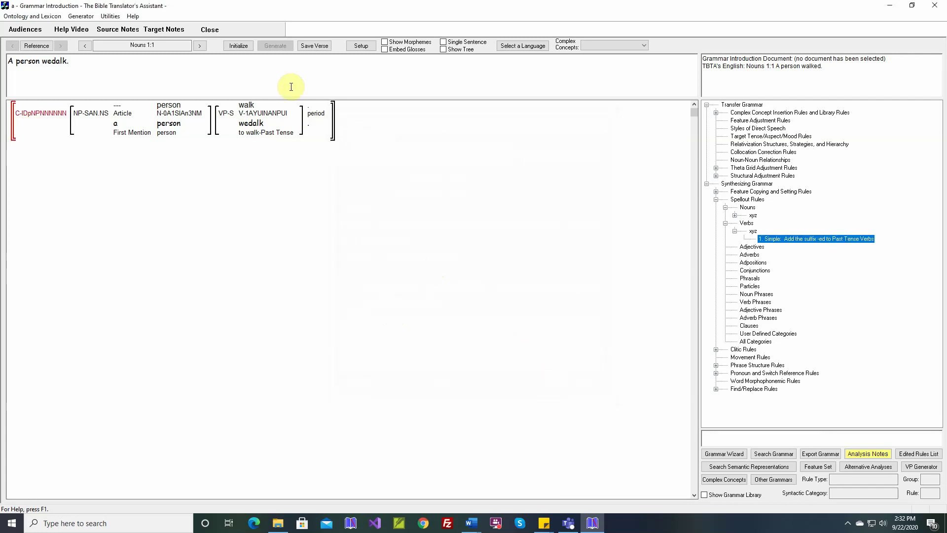
Regenerate verse Nouns 1:1 using the circumfix rule and turn on the morpheme display.
left_click(238, 46)
left_click(276, 46)
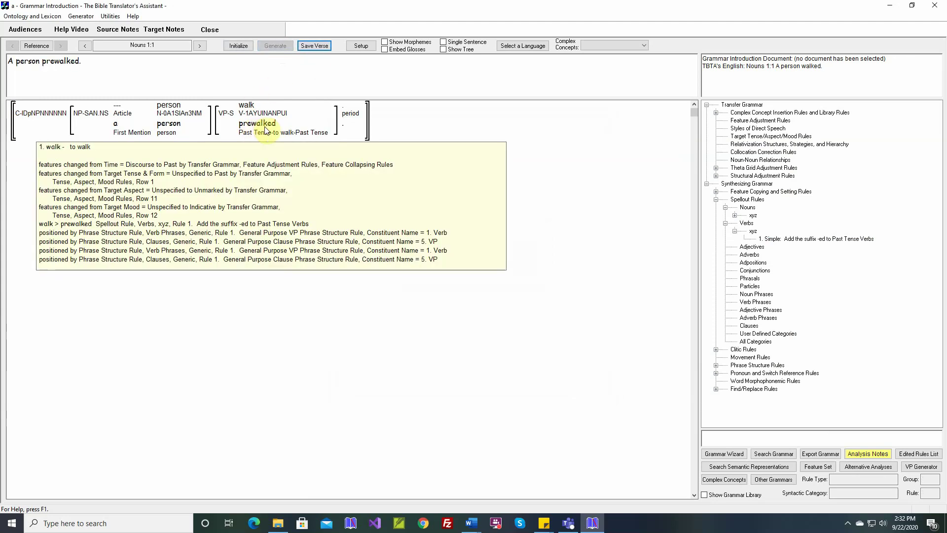
left_click(388, 43)
mouse_move(252, 131)
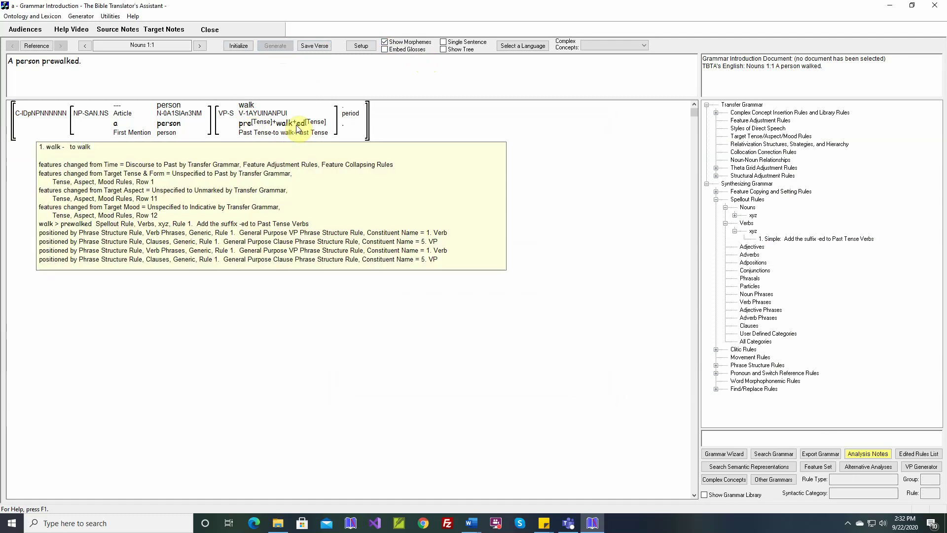
Reopen the past tense verb rule and review the available rule types, keeping it as Simple.
double_click(771, 239)
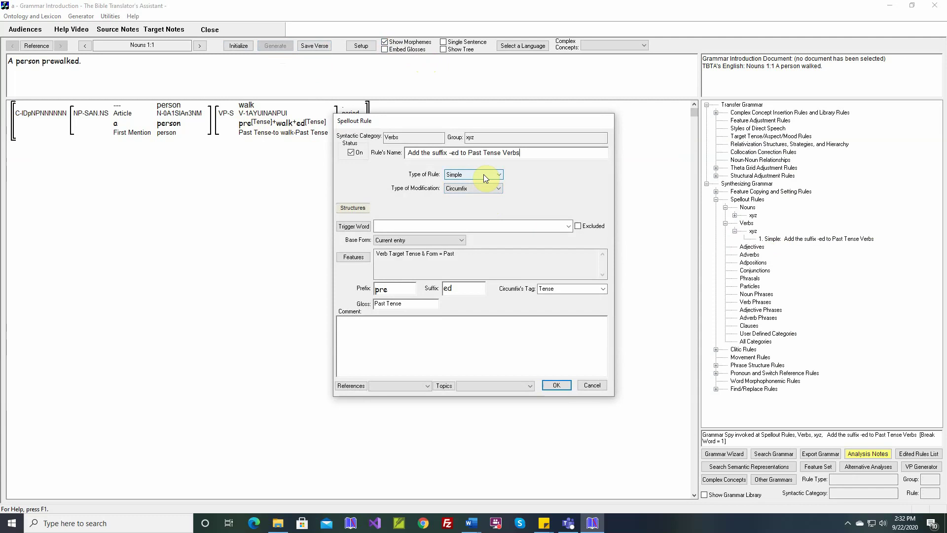
mouse_move(185, 127)
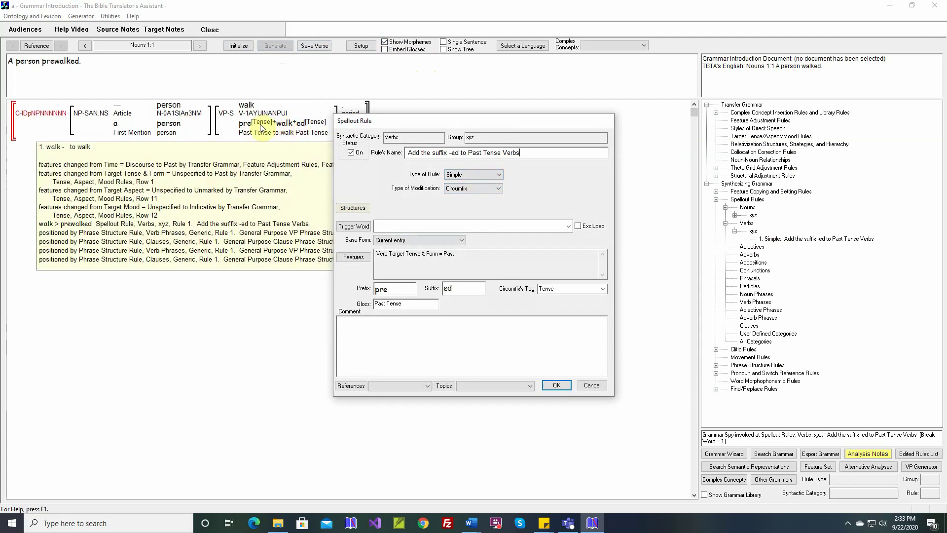
mouse_move(241, 127)
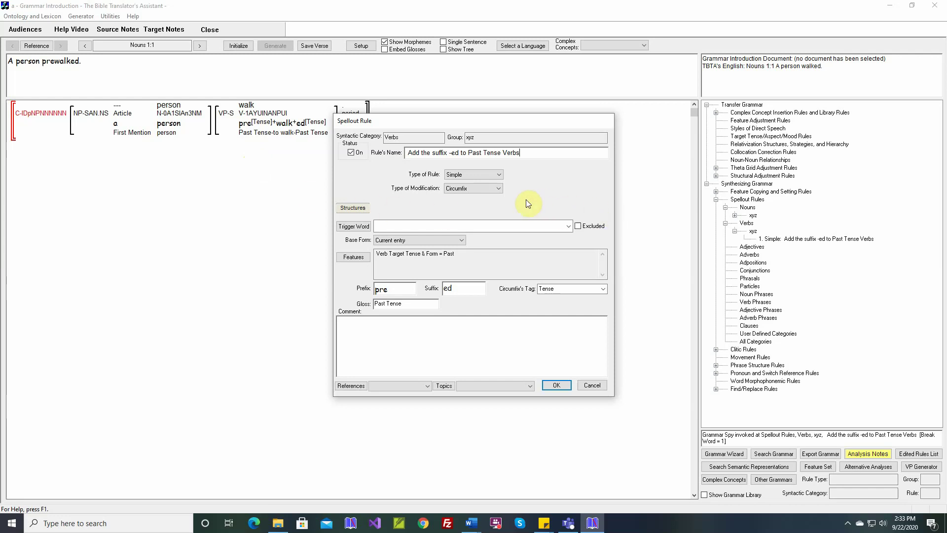
left_click(498, 173)
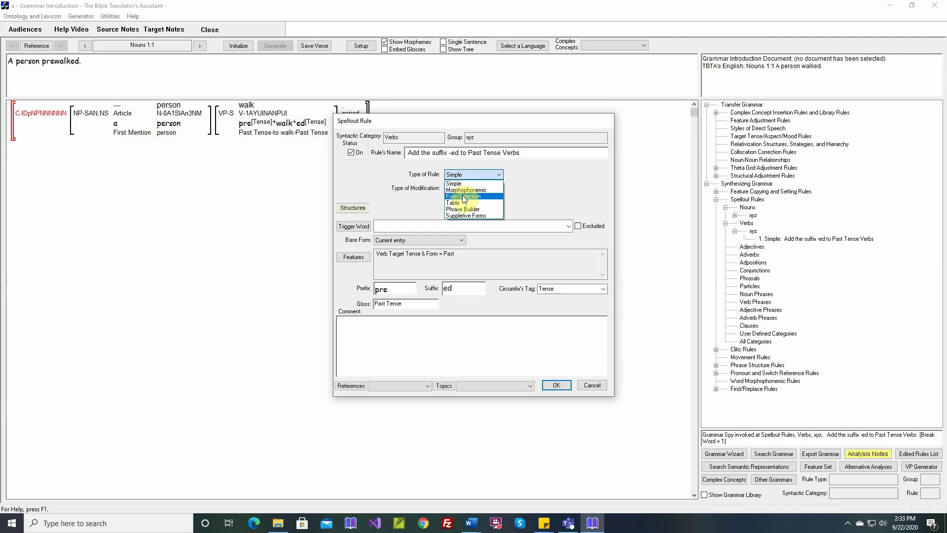
left_click(266, 222)
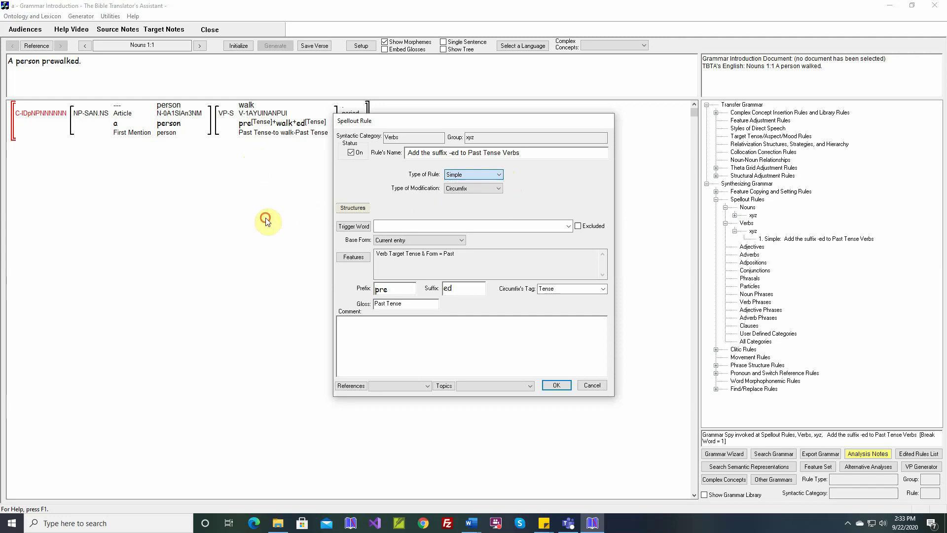